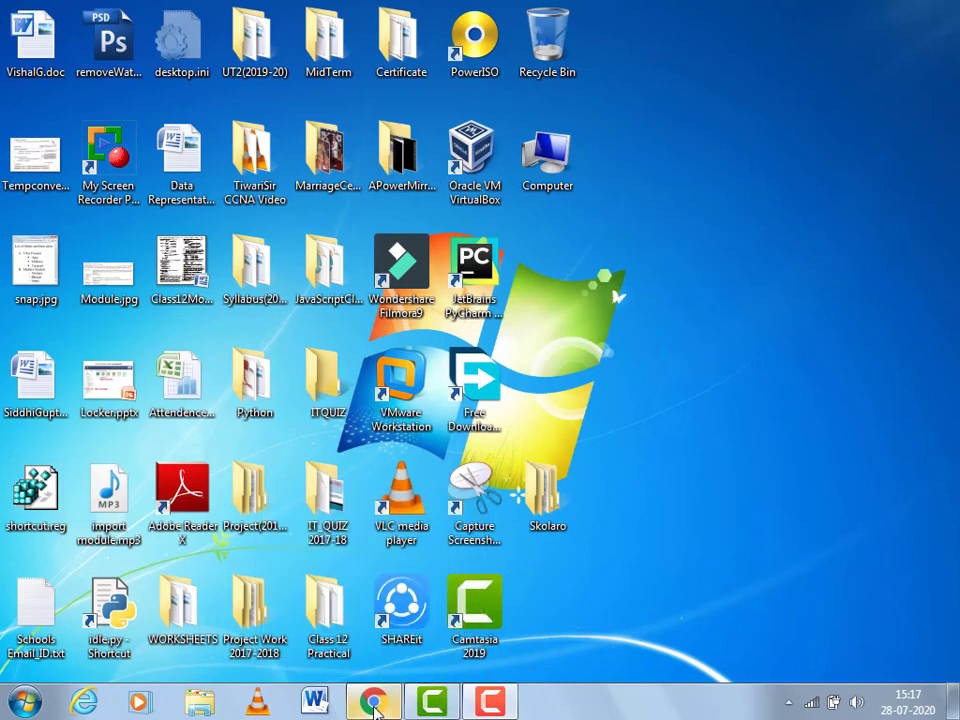
# Step: Open the Skolaro sign-in page at apps.skolaro.com in Chrome
pyautogui.click(374, 704)
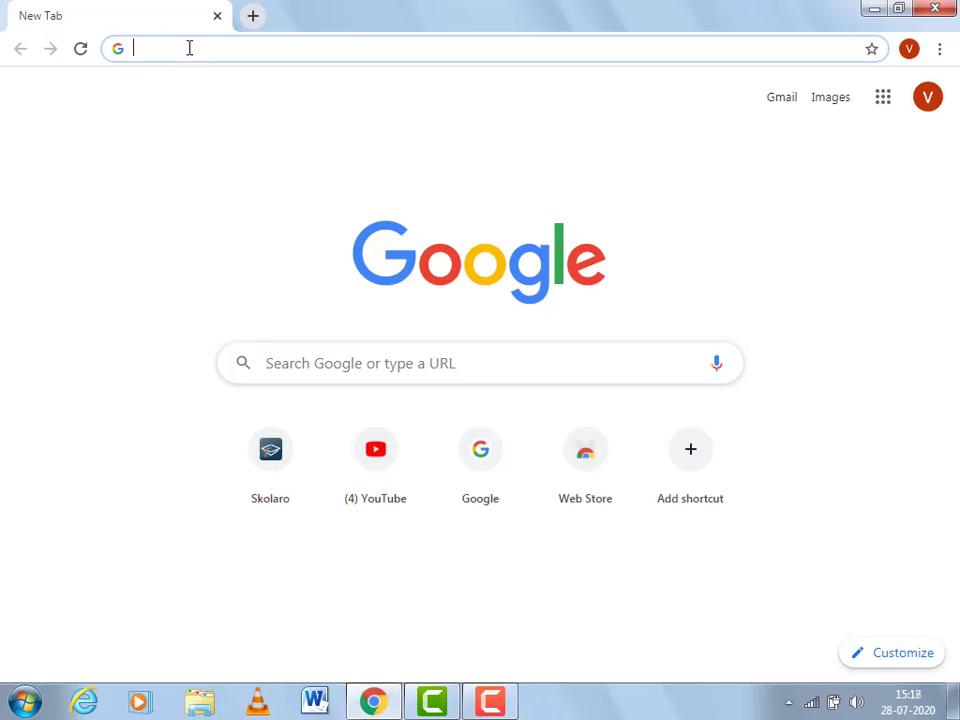
pyautogui.write('APPs.skolaro.com')
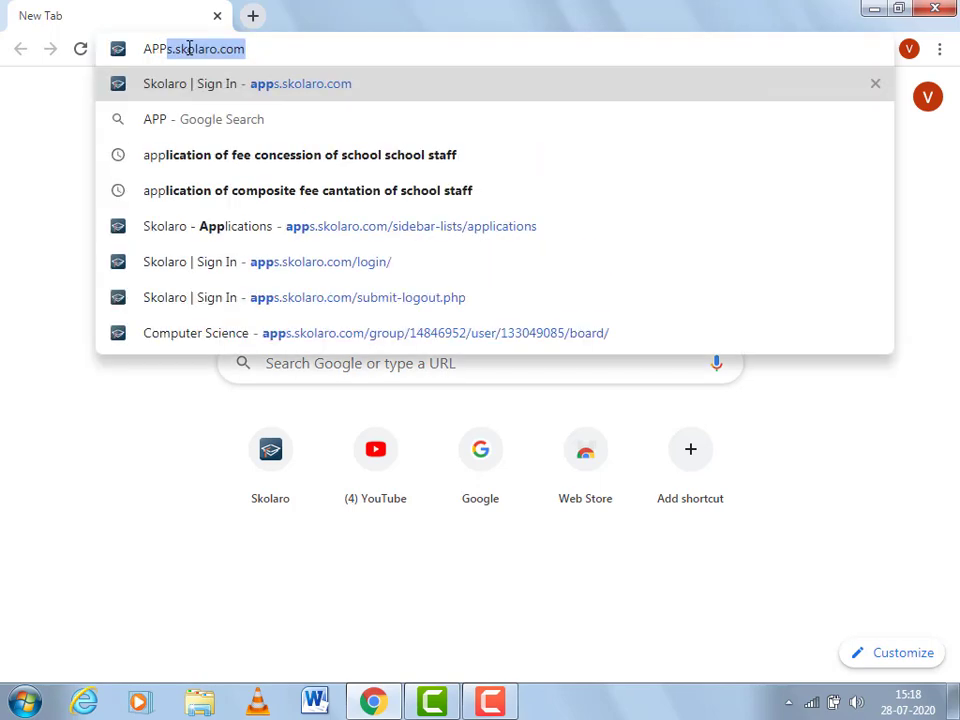
pyautogui.press('Right')
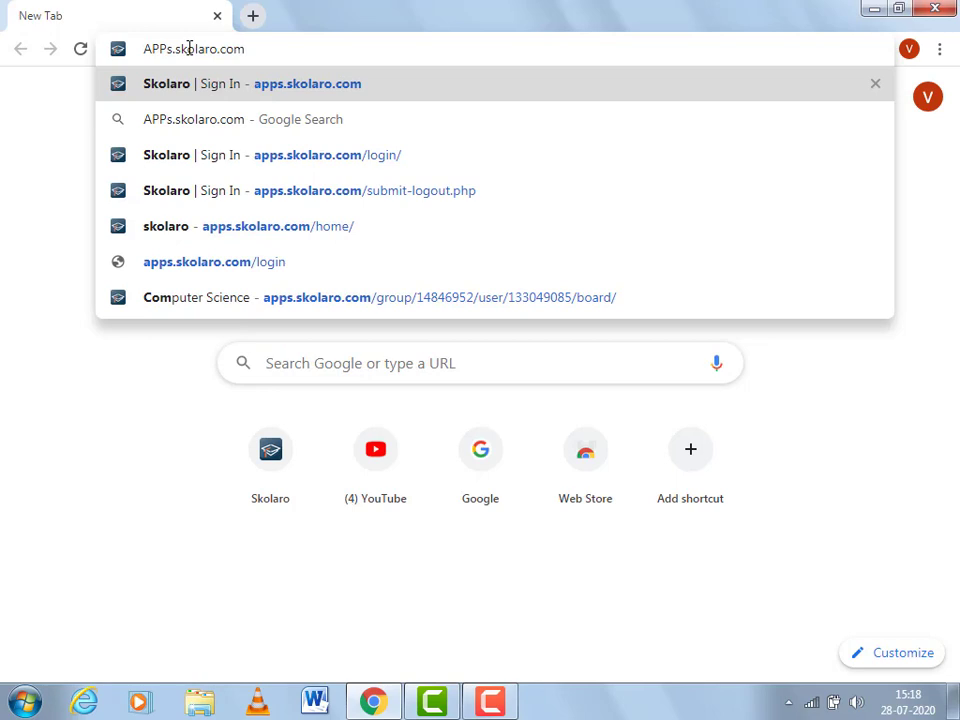
pyautogui.press('Return')
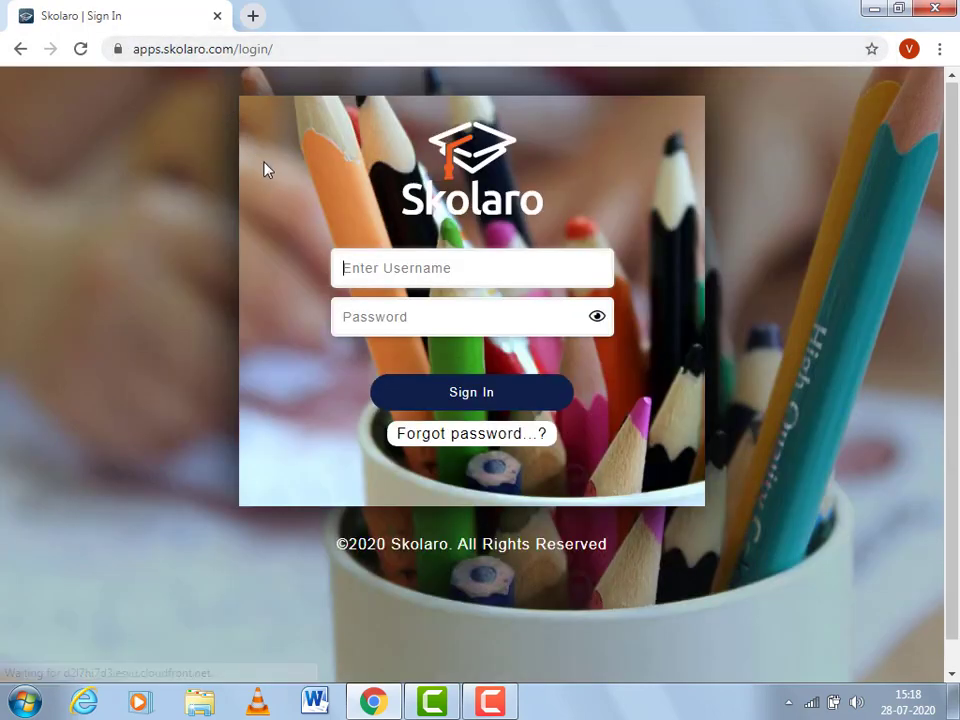
# Step: Sign in to Skolaro by entering the teacher's username and the account password
pyautogui.click(386, 268)
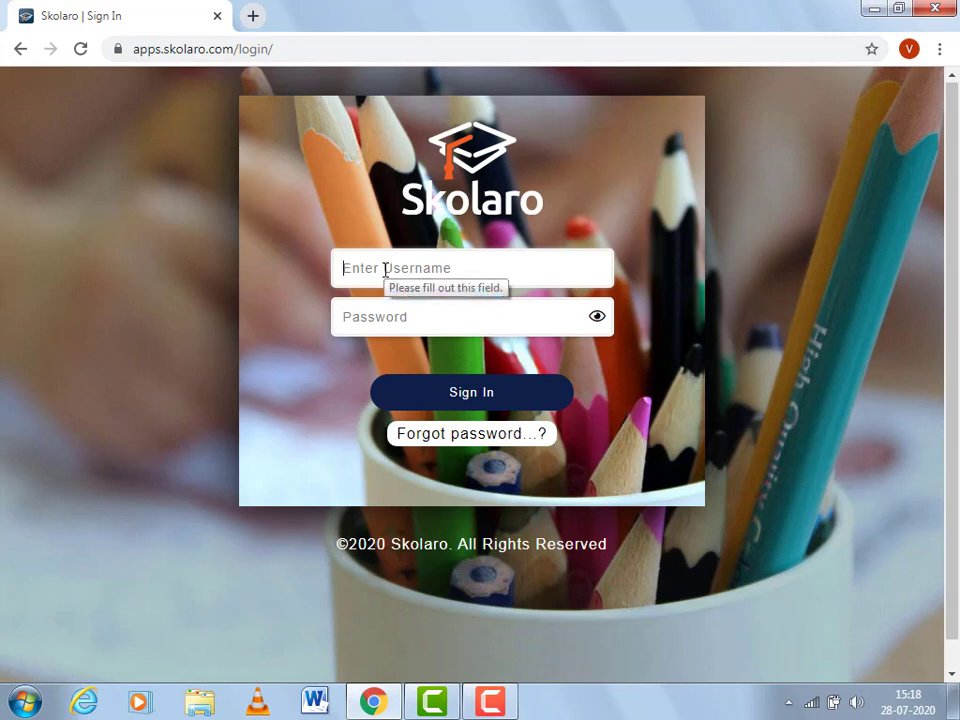
pyautogui.click(386, 268)
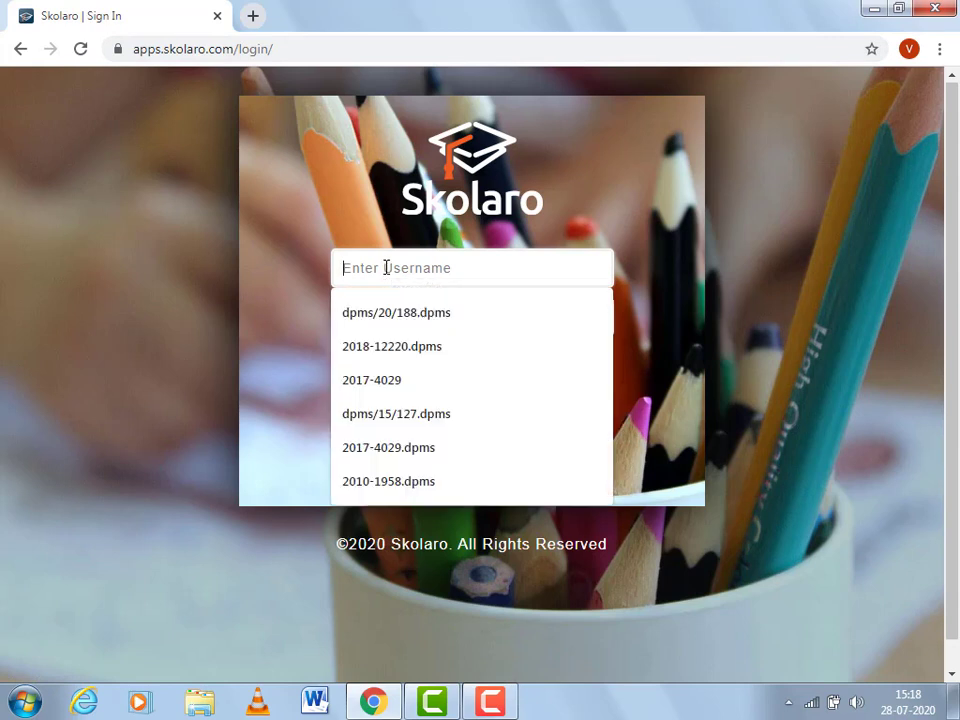
pyautogui.write('d')
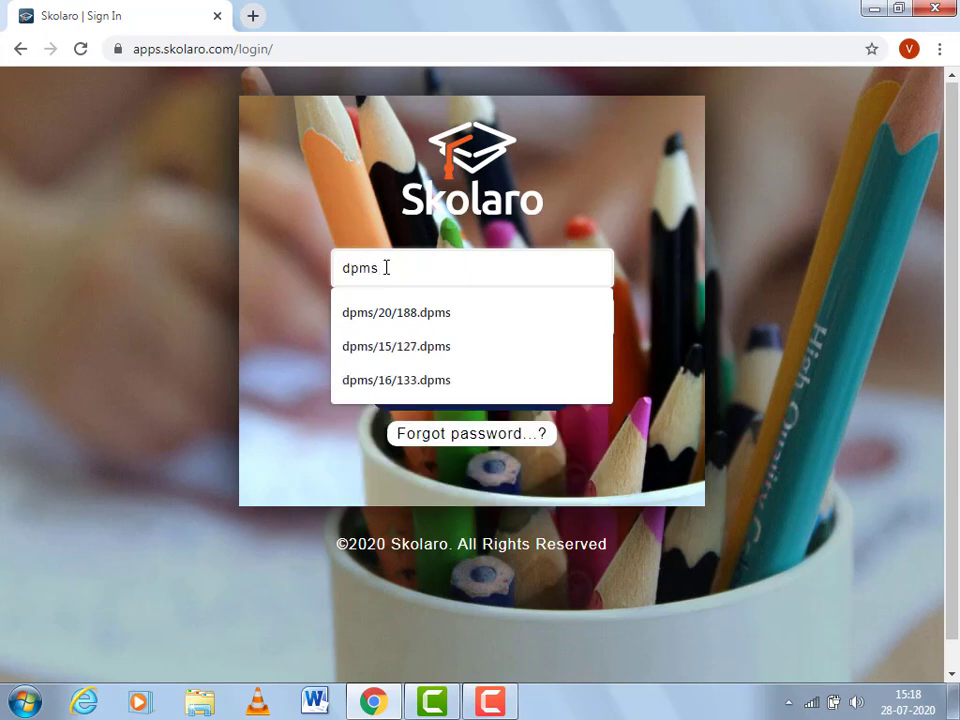
pyautogui.write('pms')
pyautogui.click(401, 382)
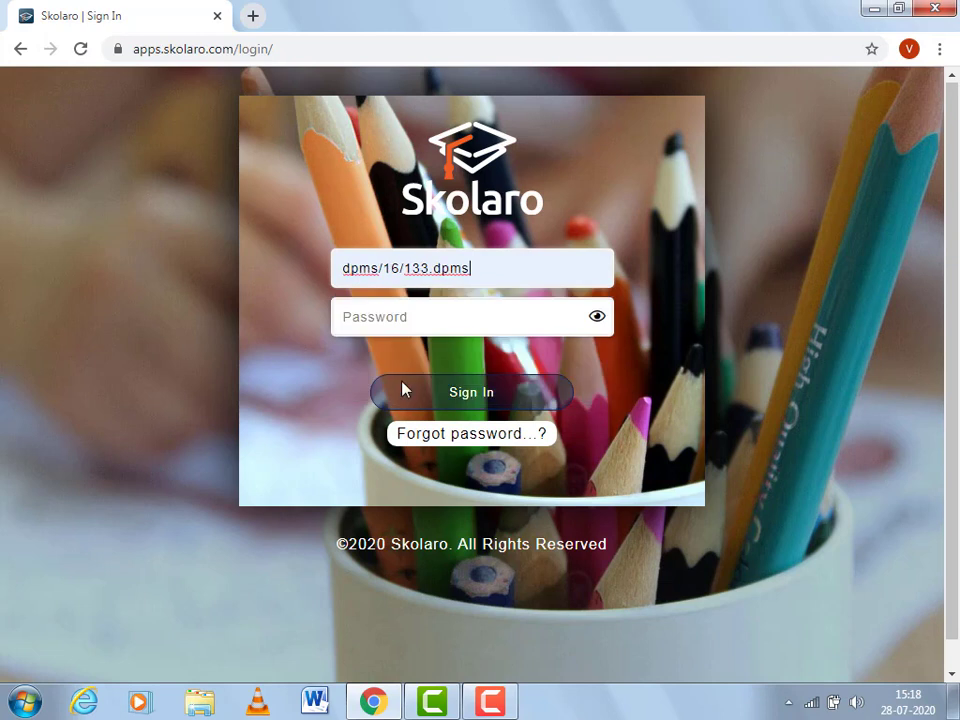
pyautogui.click(417, 317)
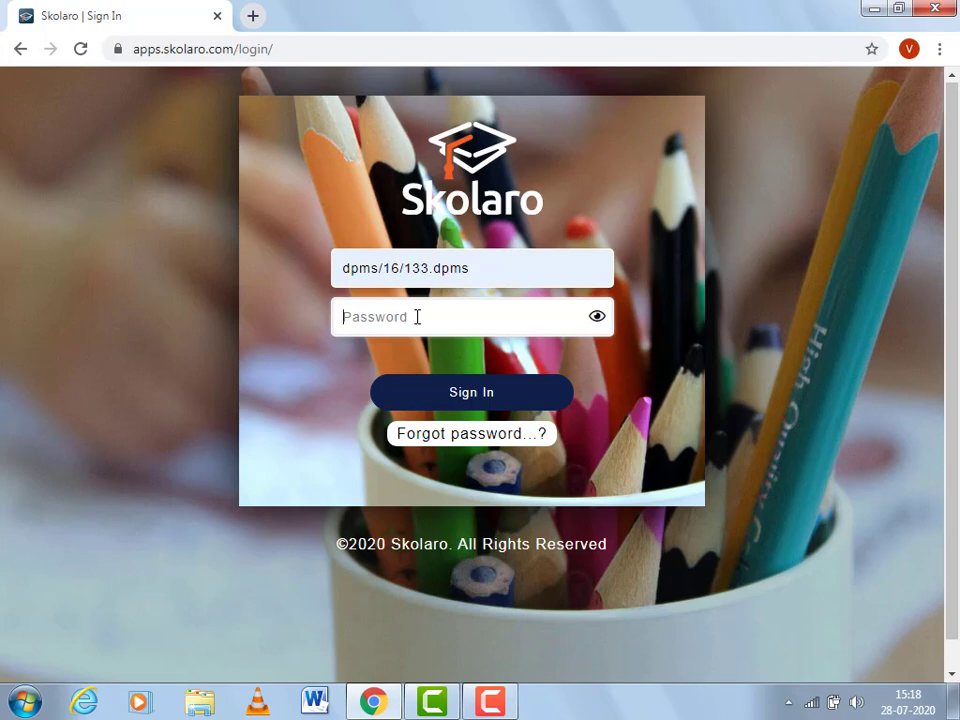
pyautogui.click(417, 317)
pyautogui.write('••')
pyautogui.click(465, 393)
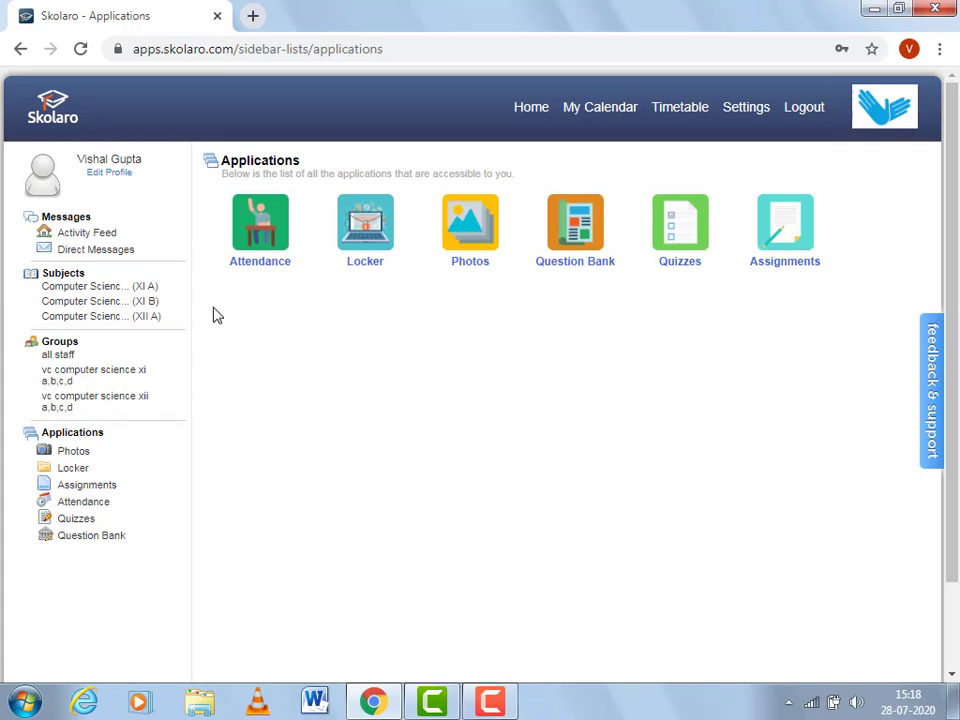
pyautogui.click(115, 288)
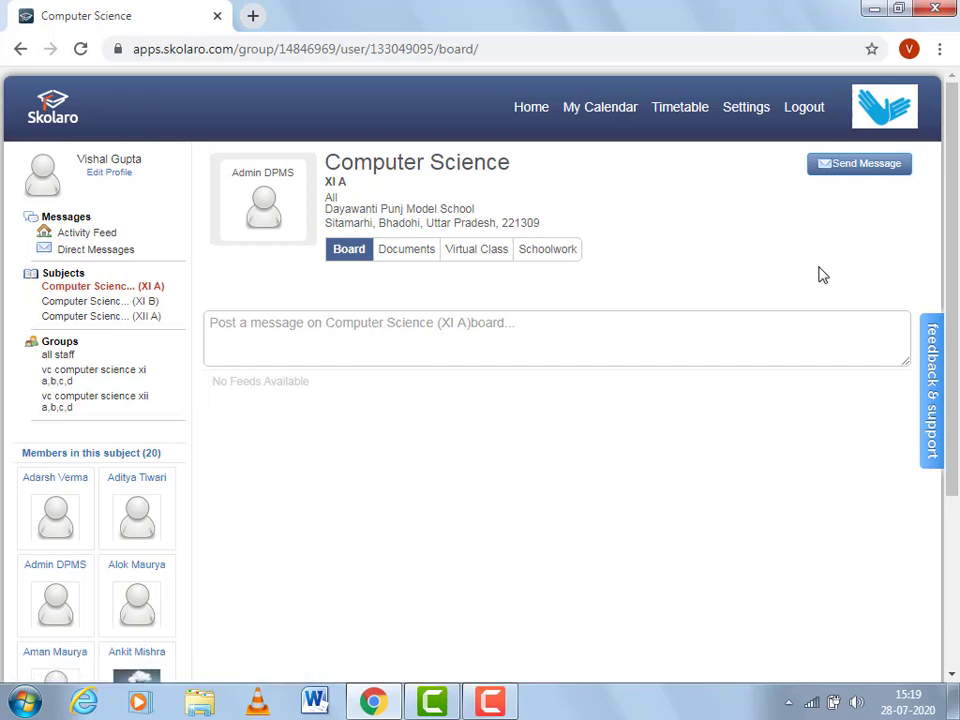
pyautogui.click(463, 255)
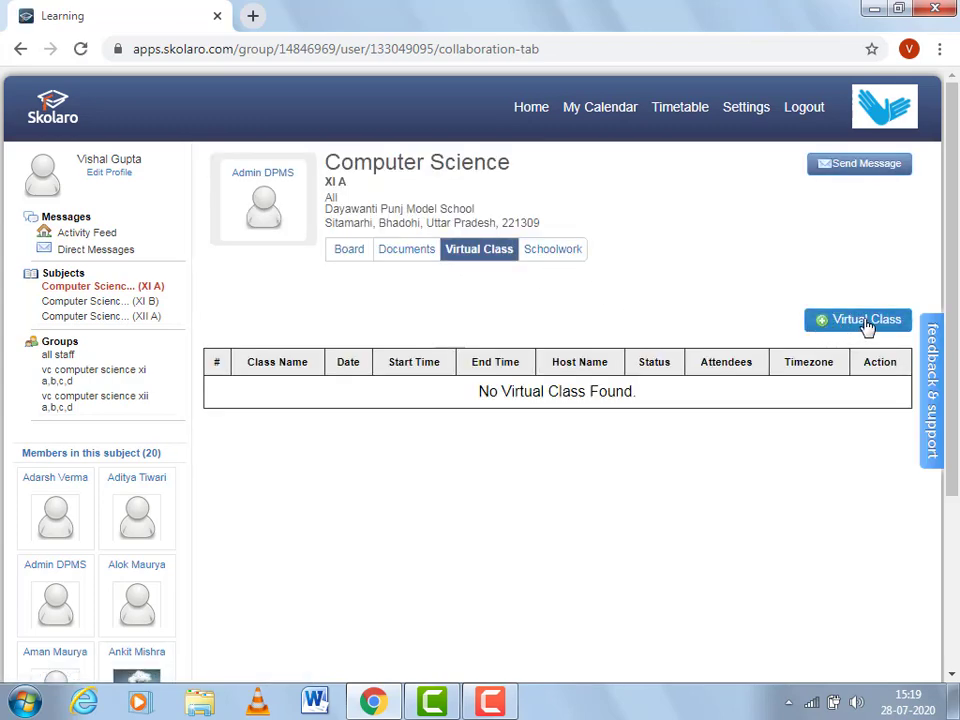
pyautogui.click(866, 321)
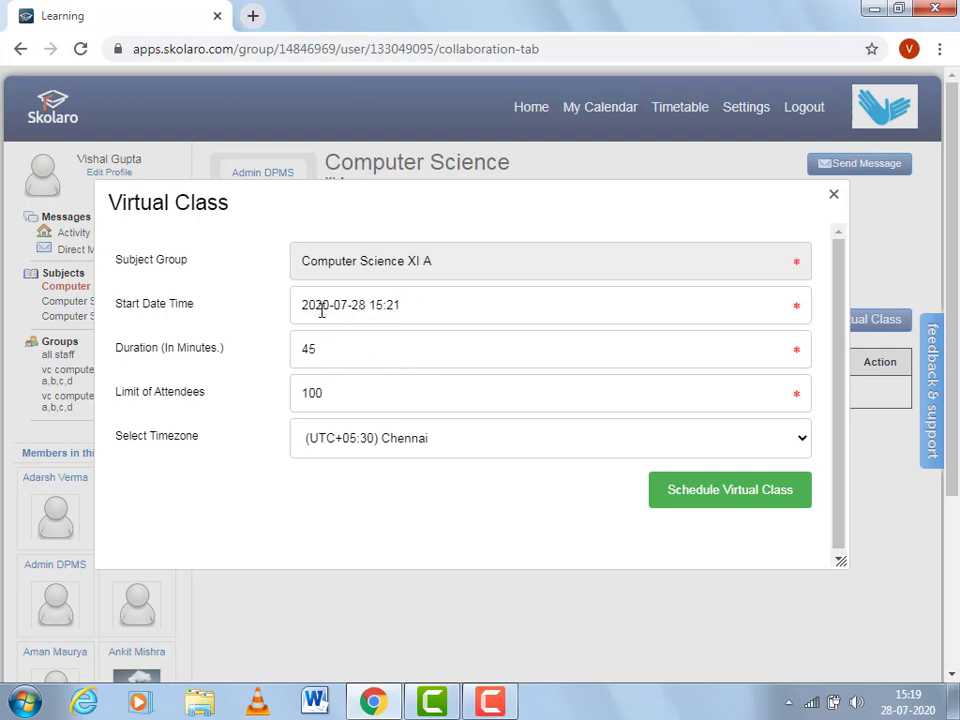
pyautogui.doubleClick(366, 308)
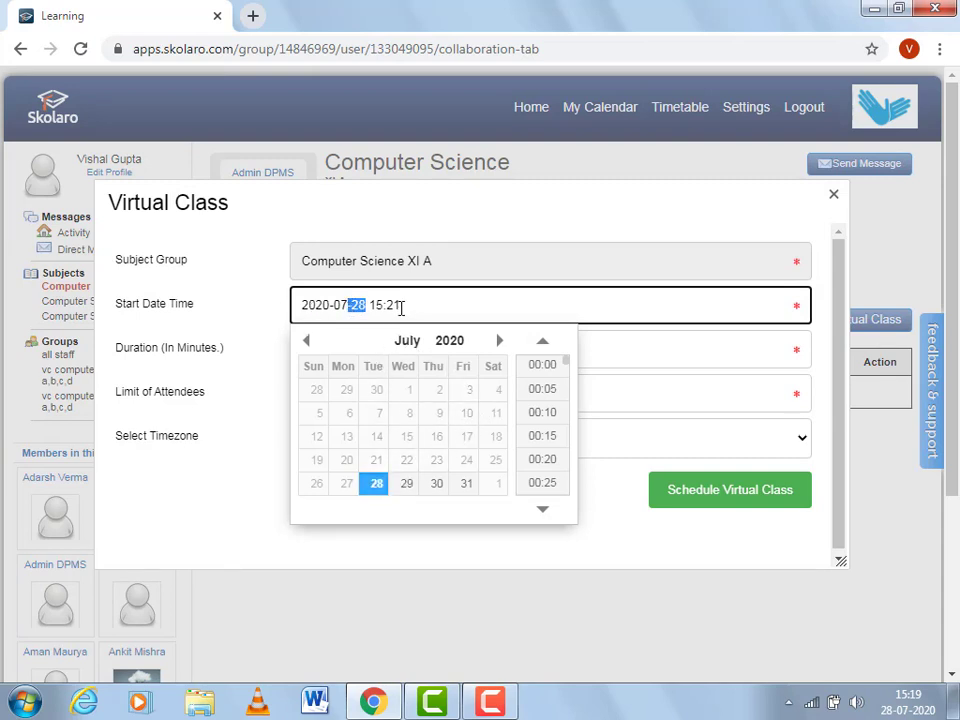
pyautogui.moveTo(400, 308); pyautogui.dragTo(373, 308)
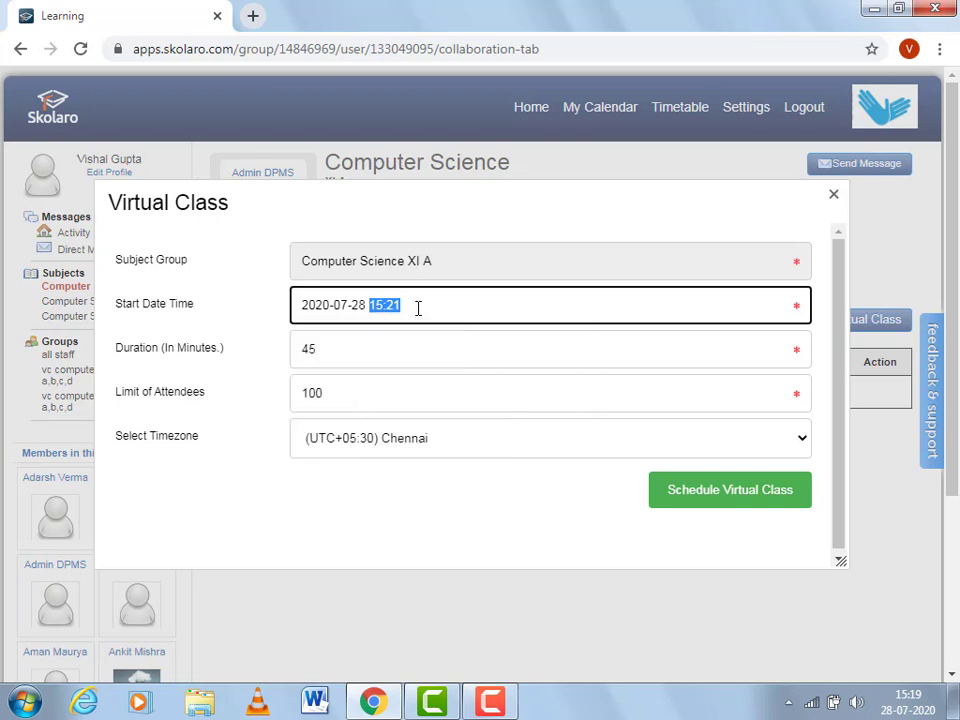
pyautogui.click(398, 306)
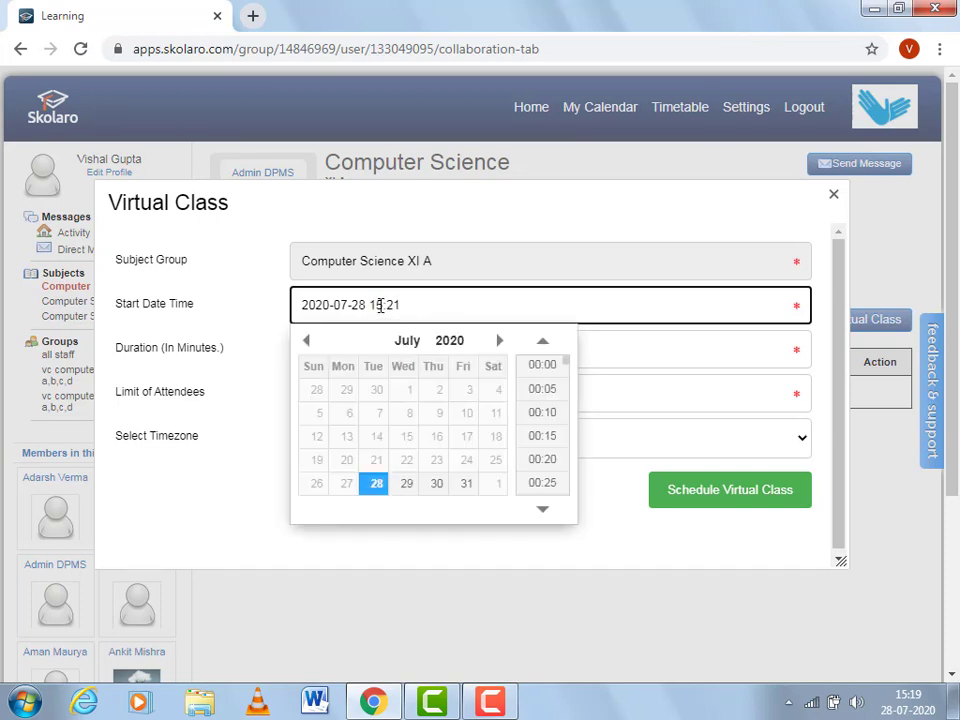
pyautogui.click(378, 306)
pyautogui.press('BackSpace')
pyautogui.press('BackSpace')
pyautogui.write('17:')
pyautogui.click(405, 304)
# Step: Schedule the XI A class with a duration of 40 minutes and a limit of 20 attendees, and open the activity feed
pyautogui.click(724, 350)
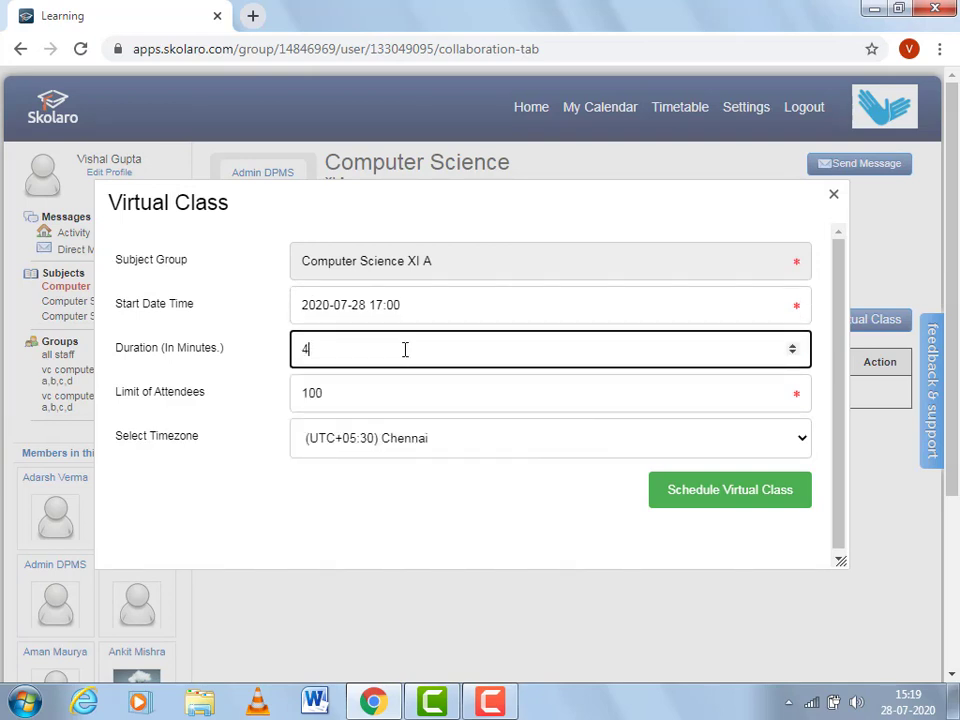
pyautogui.write('0')
pyautogui.click(390, 399)
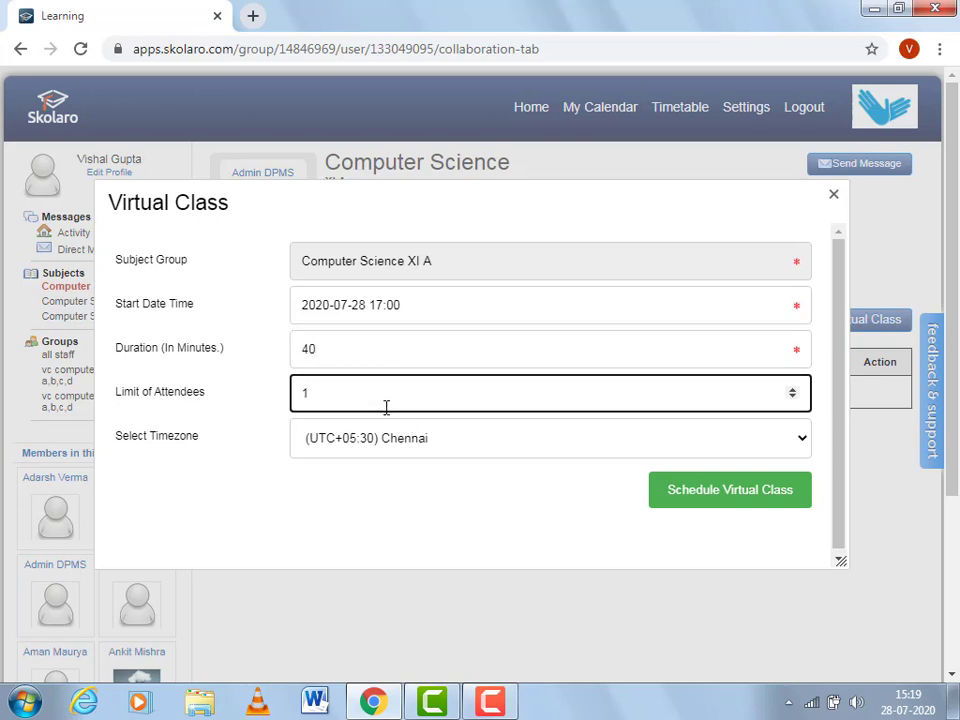
pyautogui.press('BackSpace')
pyautogui.write('20')
pyautogui.click(715, 494)
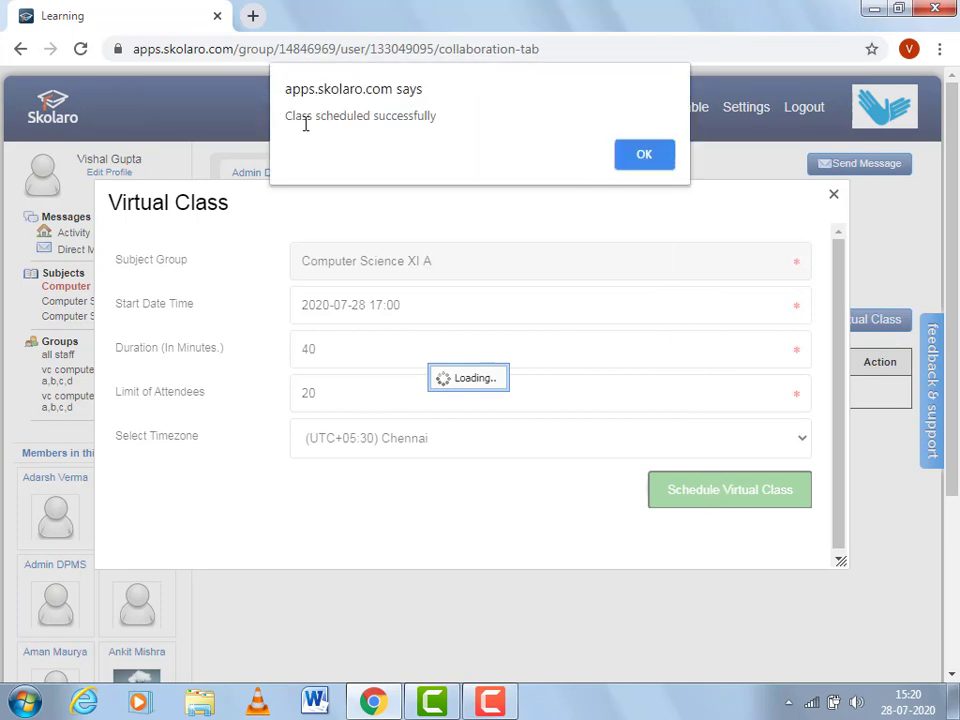
pyautogui.click(638, 163)
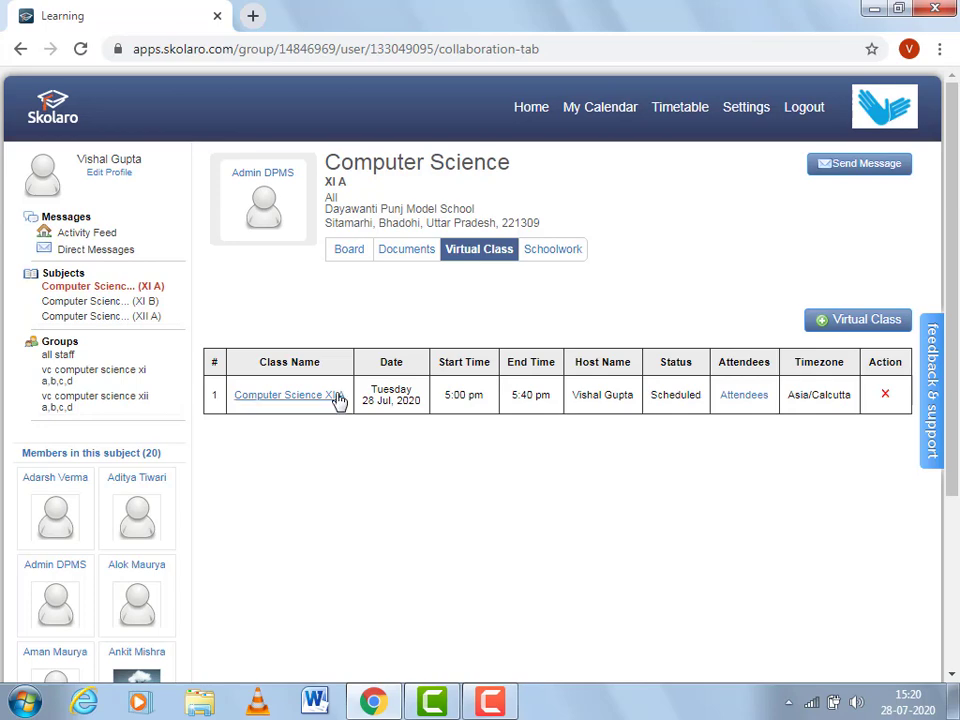
pyautogui.click(107, 235)
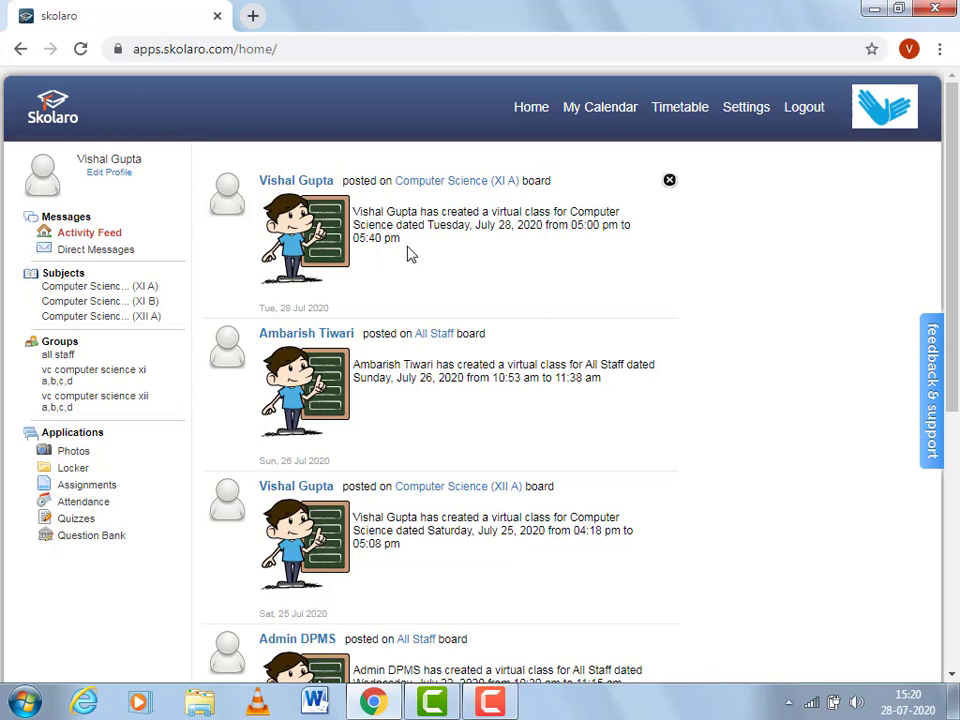
pyautogui.click(122, 303)
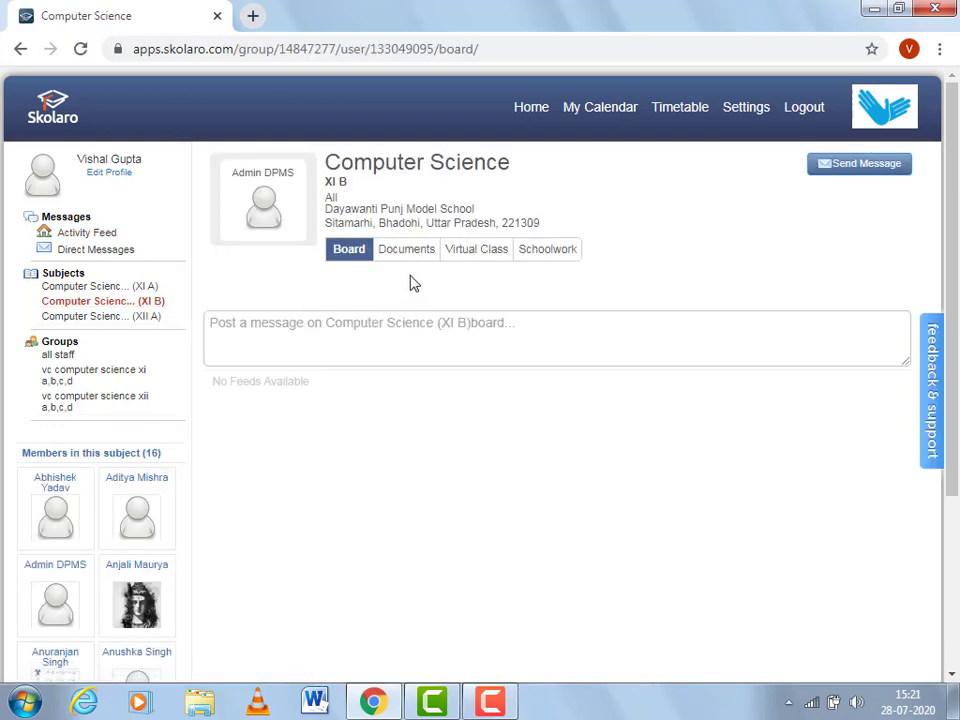
pyautogui.click(469, 258)
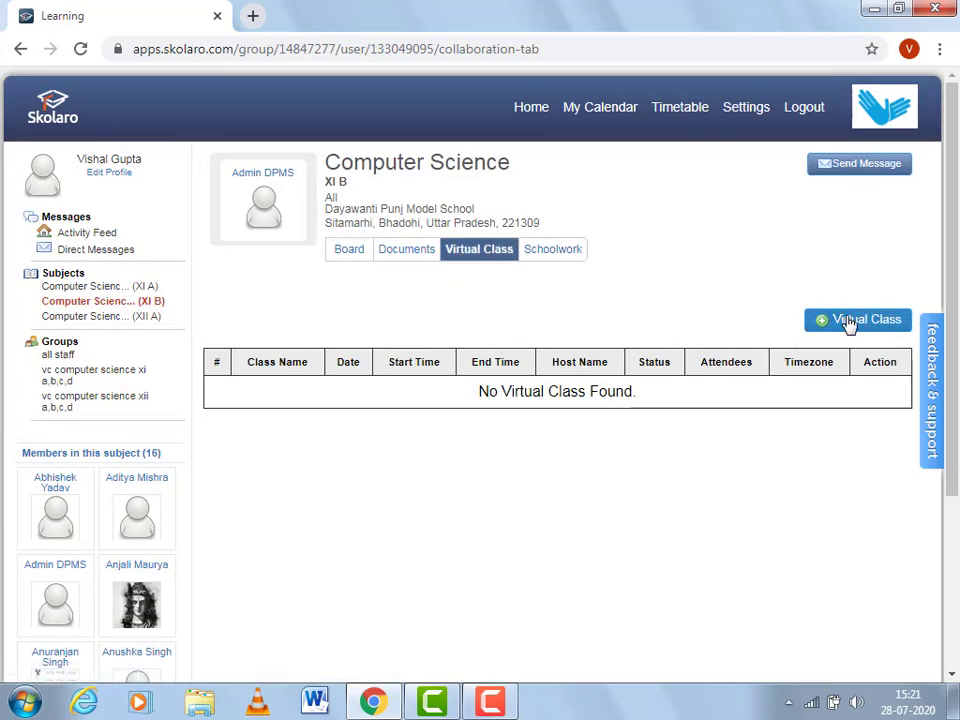
pyautogui.click(848, 322)
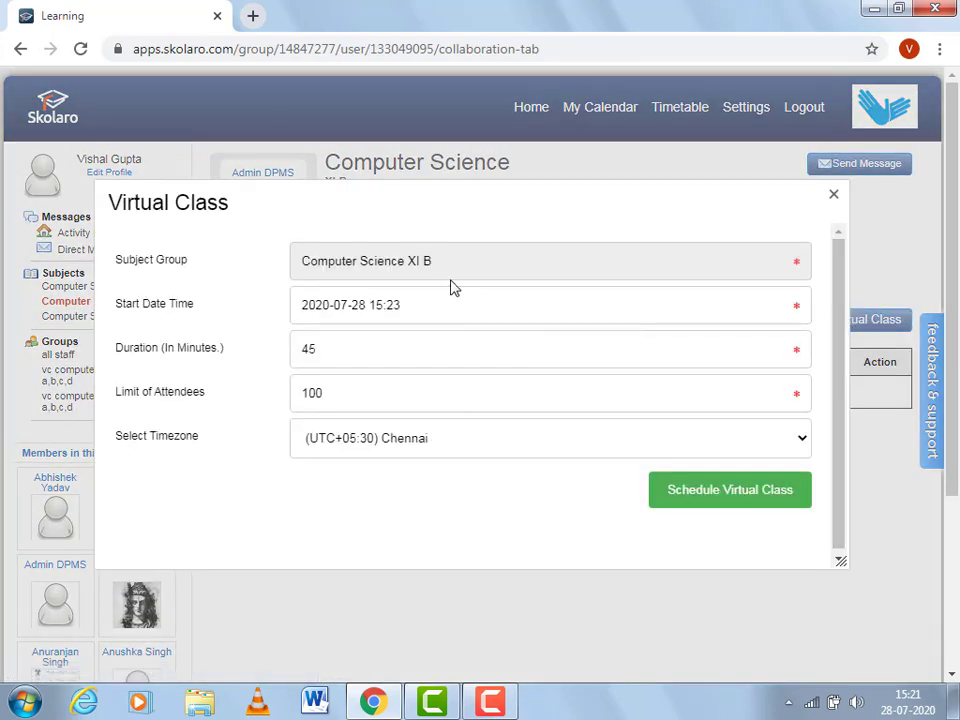
pyautogui.moveTo(407, 307); pyautogui.dragTo(376, 306)
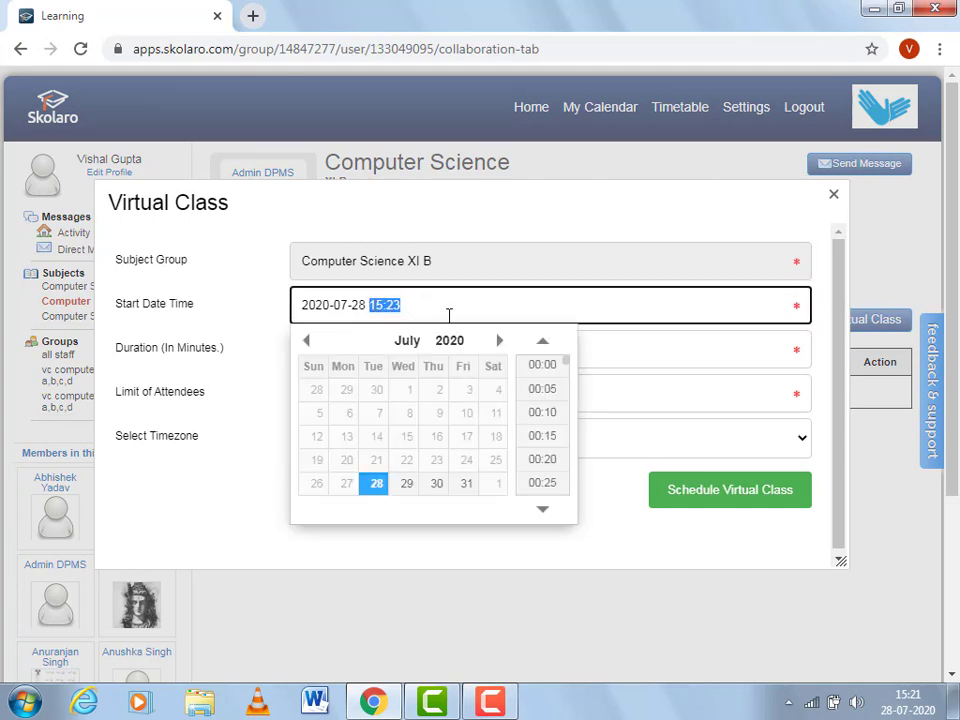
pyautogui.write('1')
# Step: Set the XI B class's duration to 40 minutes and attendee limit to 15, and schedule the class
pyautogui.click(598, 364)
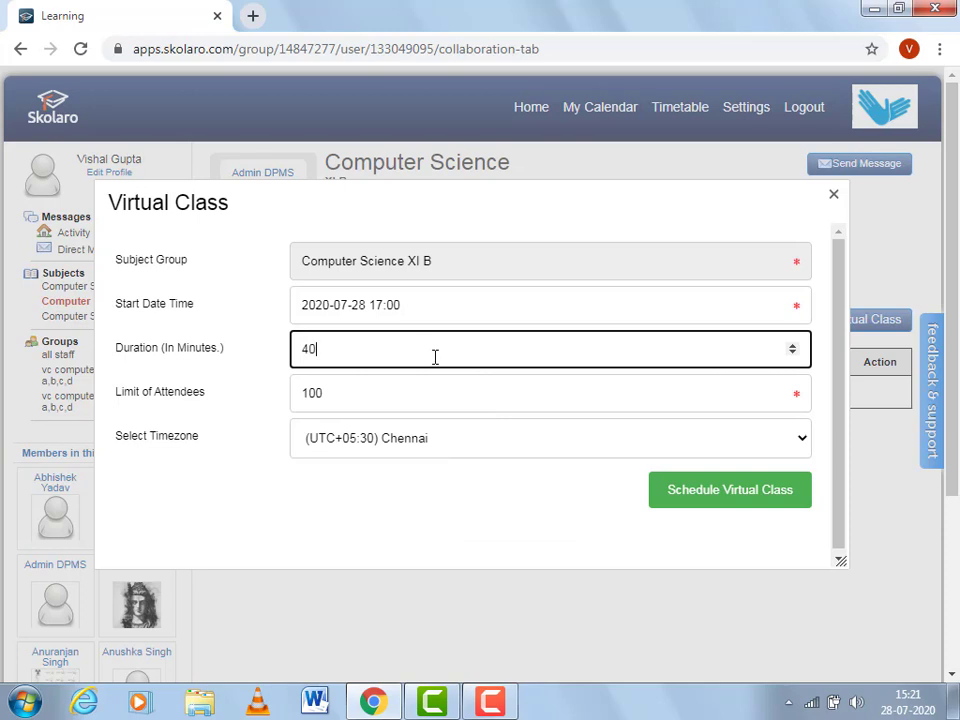
pyautogui.click(356, 394)
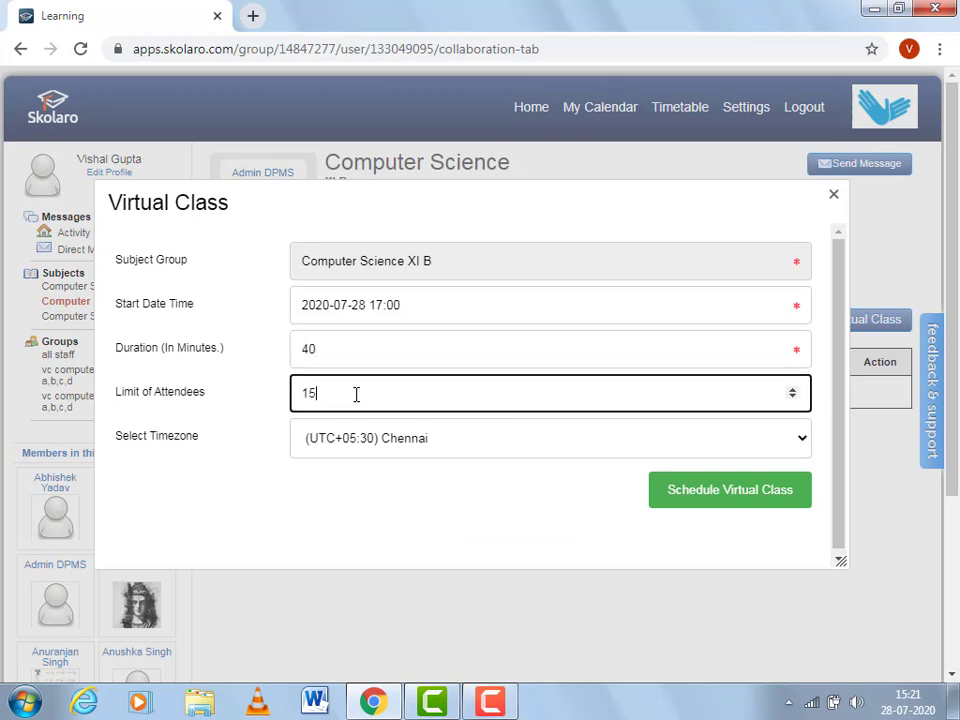
pyautogui.click(700, 493)
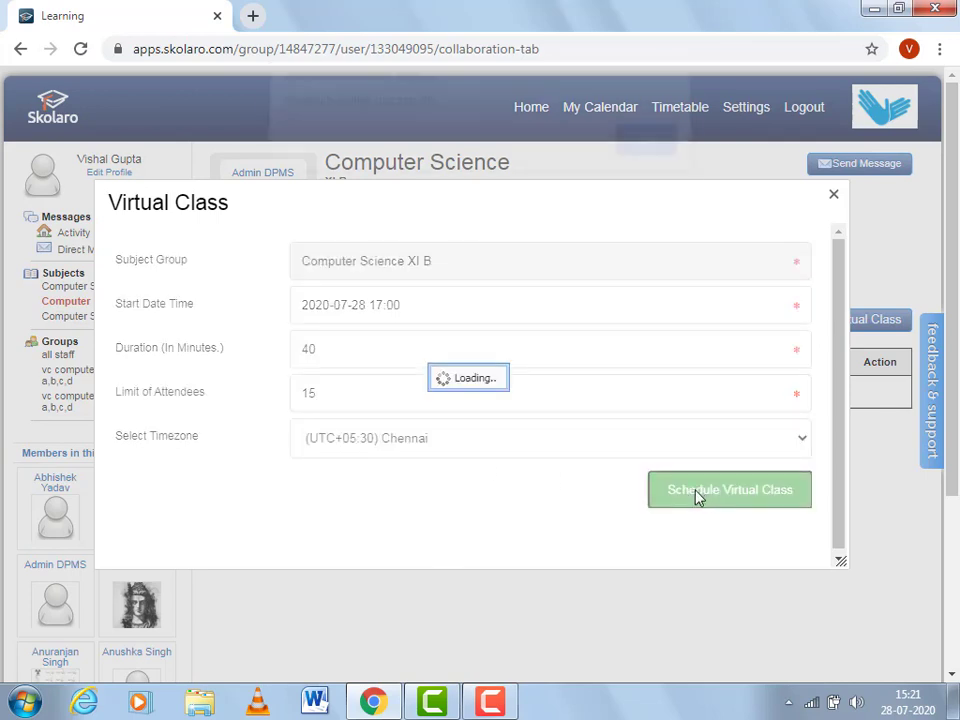
pyautogui.click(644, 154)
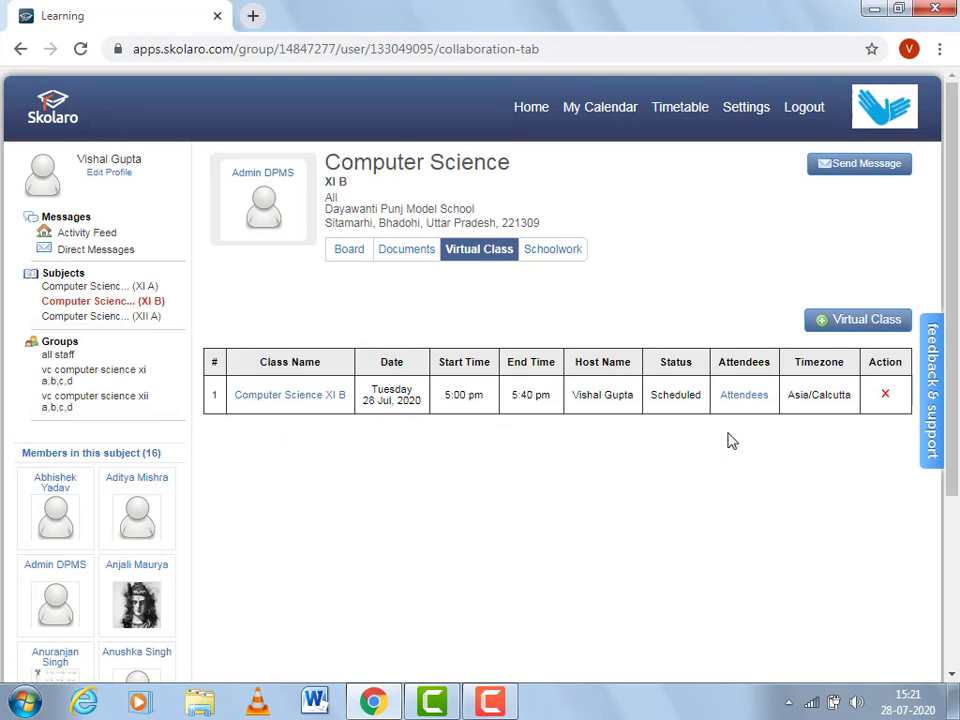
# Step: Review the Computer Science XI A and XI B boards for their virtual class posts and subject members
pyautogui.click(140, 287)
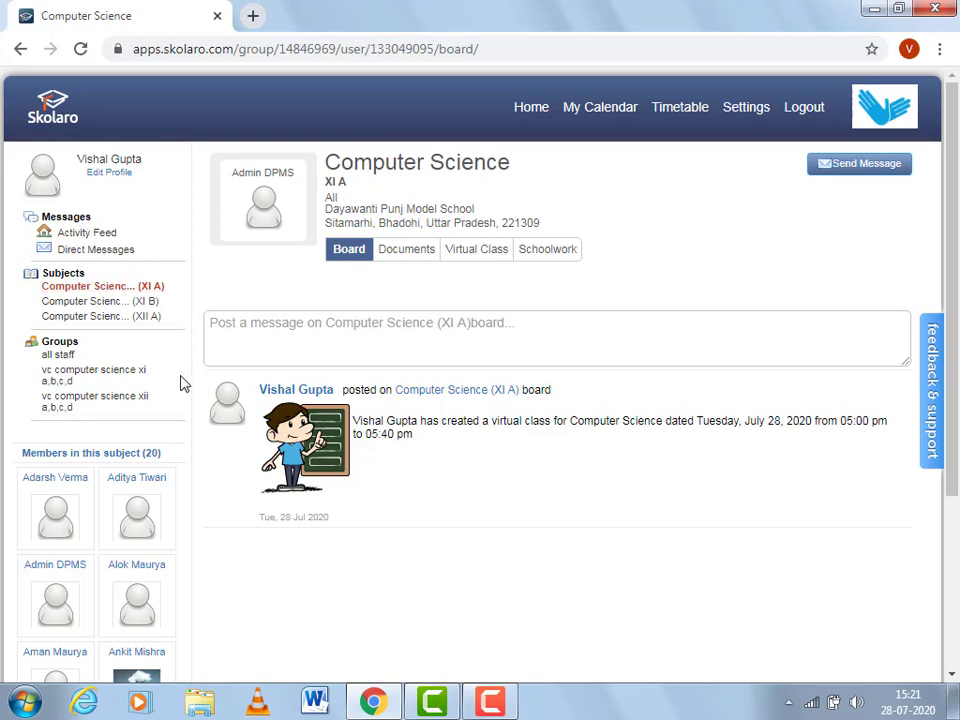
pyautogui.moveTo(955, 249); pyautogui.dragTo(955, 430)
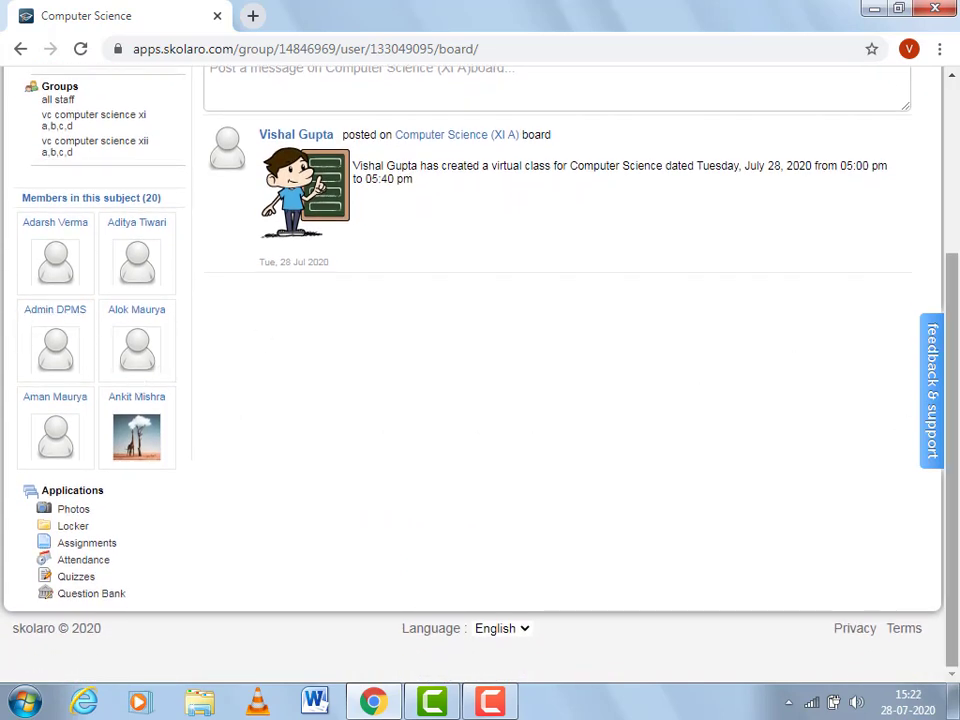
pyautogui.moveTo(955, 335); pyautogui.dragTo(940, 248)
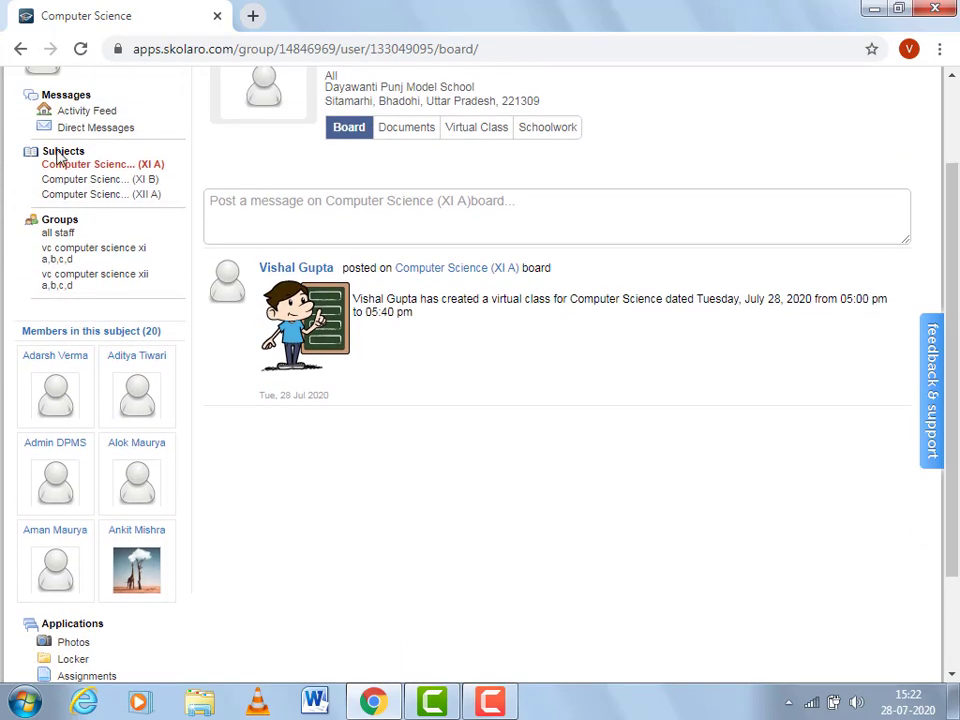
pyautogui.click(110, 180)
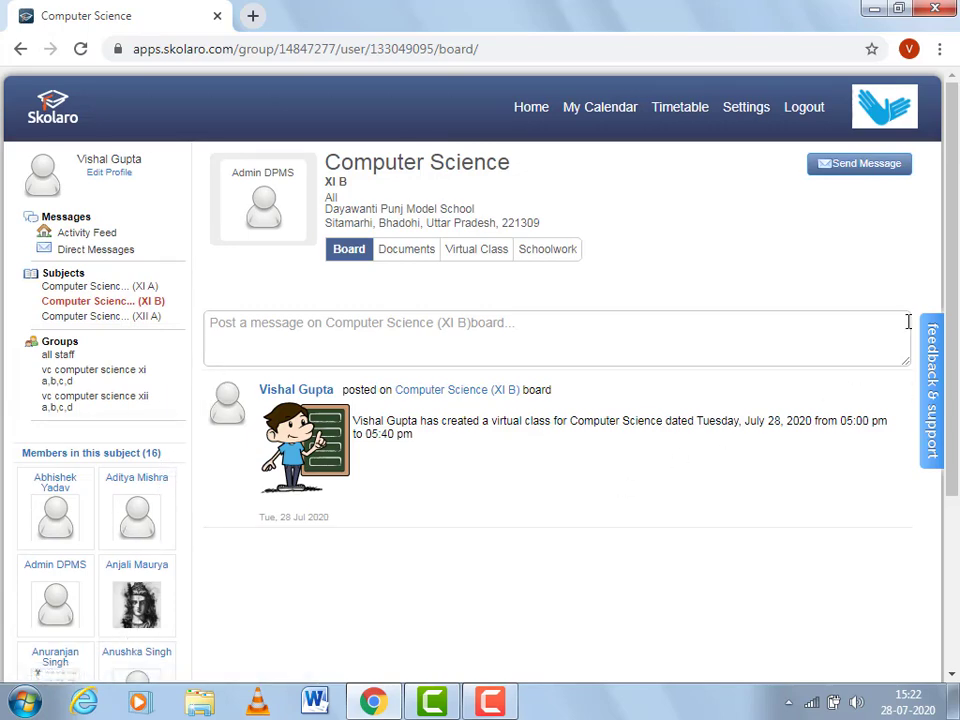
pyautogui.moveTo(951, 268); pyautogui.dragTo(955, 380)
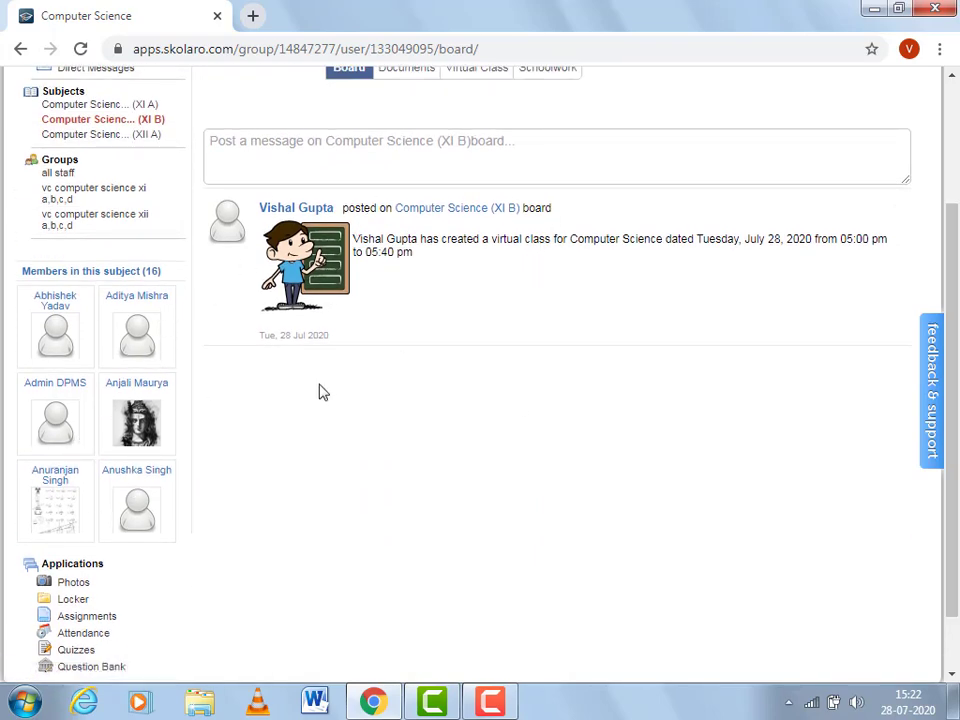
pyautogui.scroll(3, 798, 300)
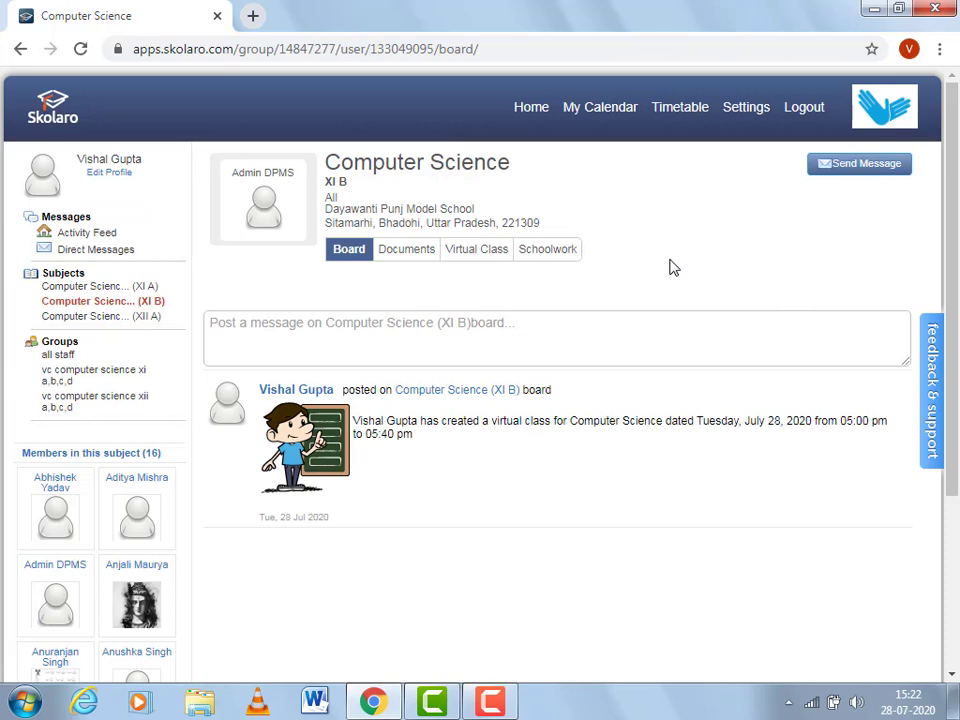